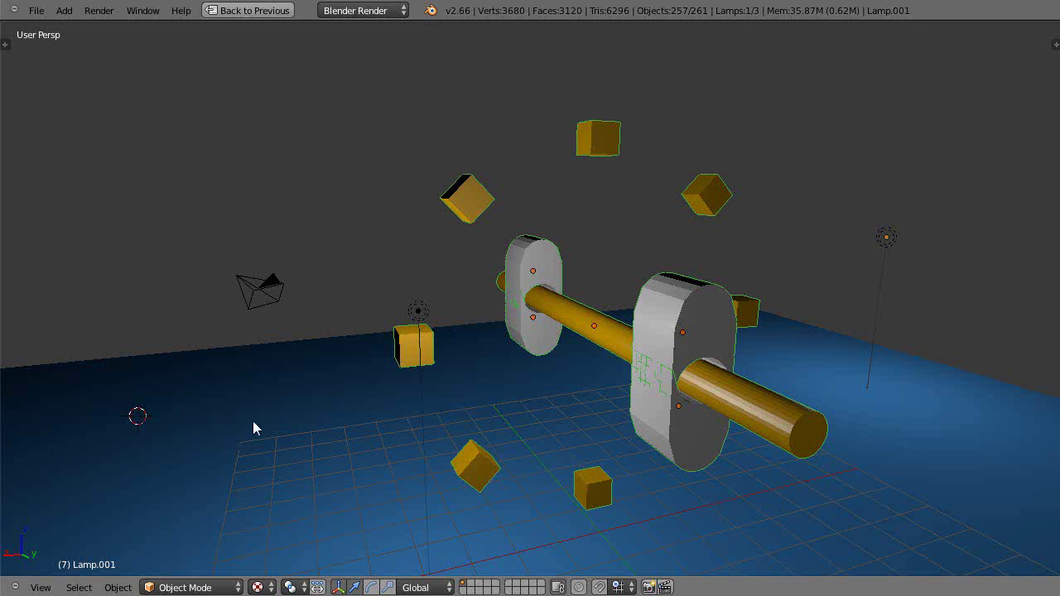
# Step: Examine the whole scene, from the axle with its two grey supports to the column of cubes above the floor plane
pyautogui.scroll(-3, 366, 421)
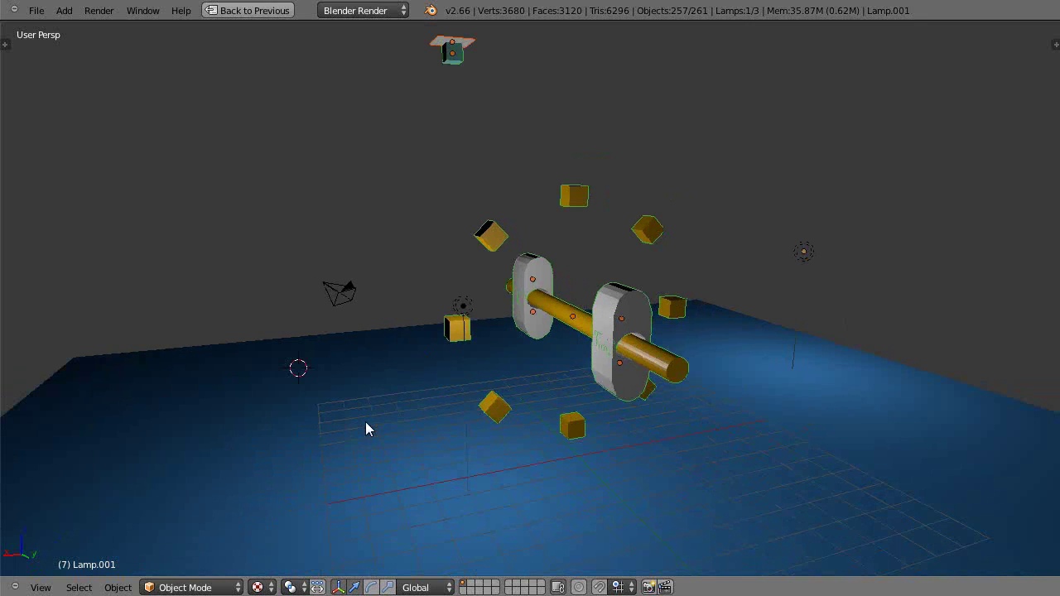
pyautogui.scroll(1, 365, 421)
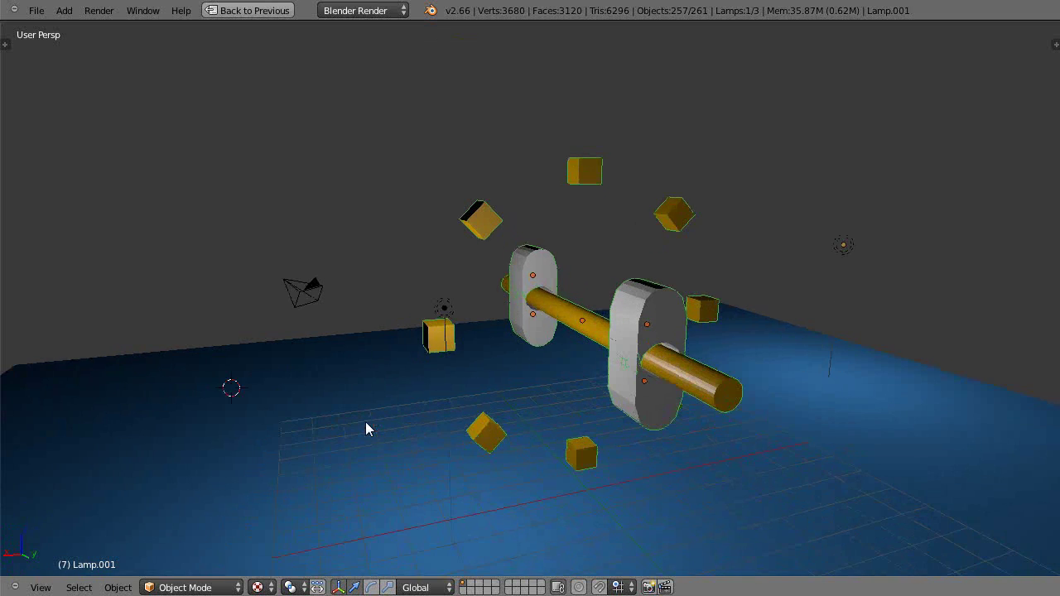
pyautogui.scroll(-1, 365, 421)
pyautogui.scroll(1, 366, 422)
pyautogui.scroll(1, 366, 422)
pyautogui.scroll(-2, 366, 422)
pyautogui.scroll(2, 370, 428)
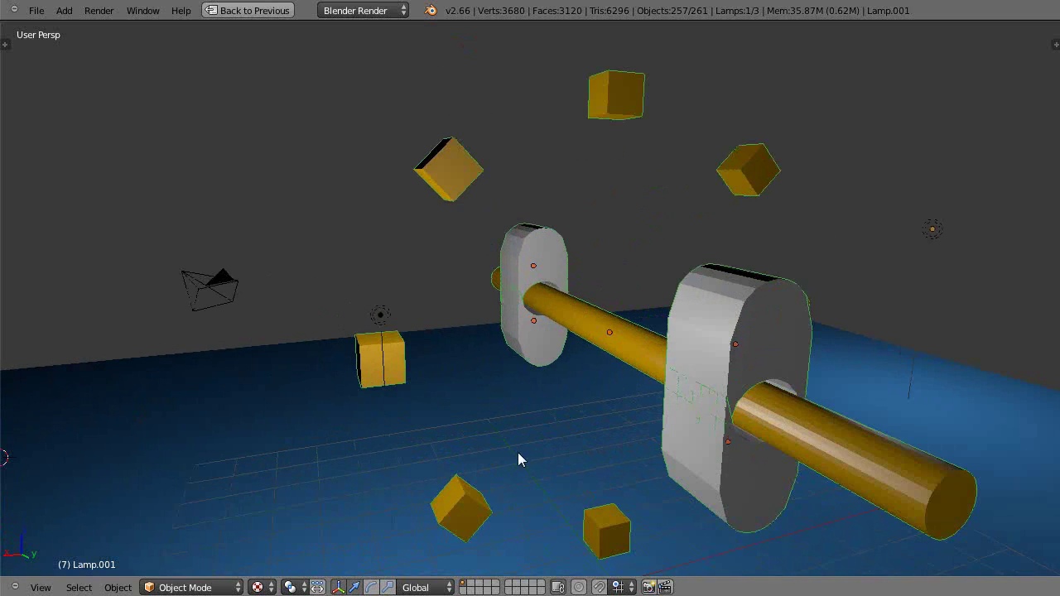
pyautogui.scroll(-6, 519, 460)
pyautogui.scroll(-4, 514, 70)
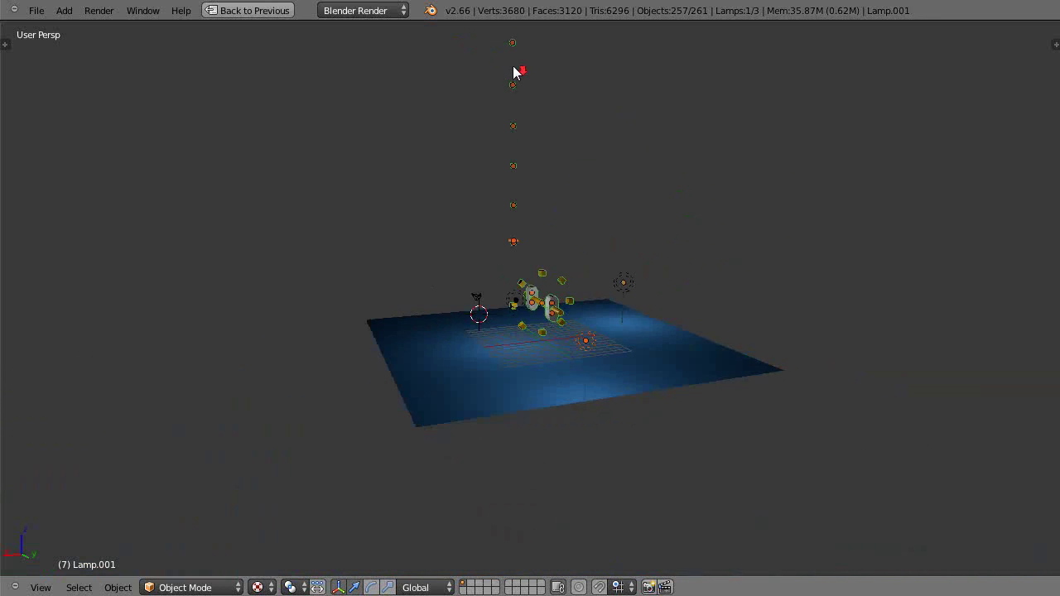
pyautogui.scroll(6, 517, 108)
pyautogui.scroll(-10, 497, 91)
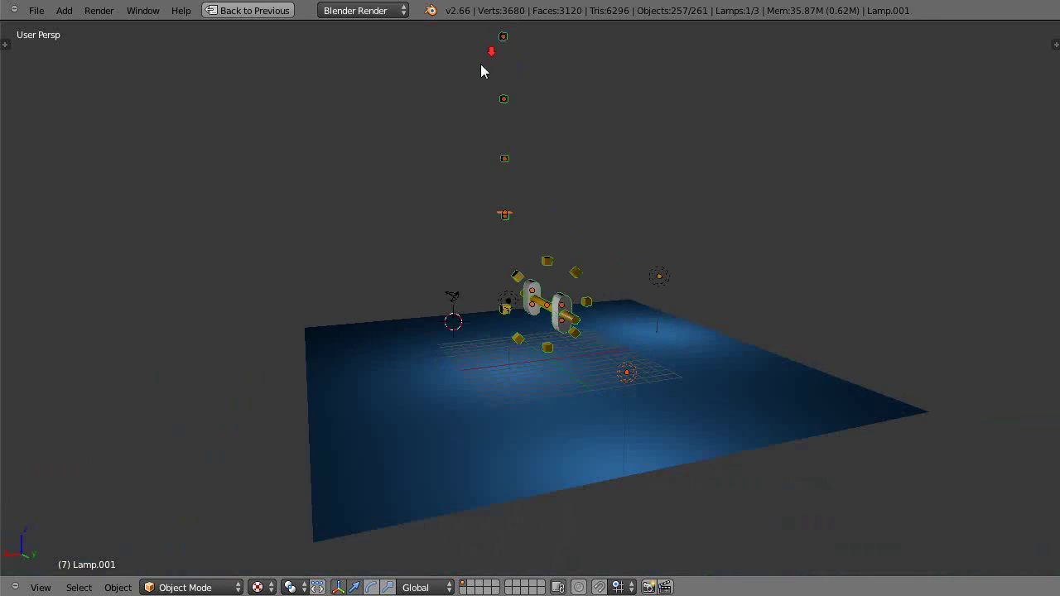
pyautogui.scroll(5, 517, 149)
pyautogui.scroll(6, 515, 194)
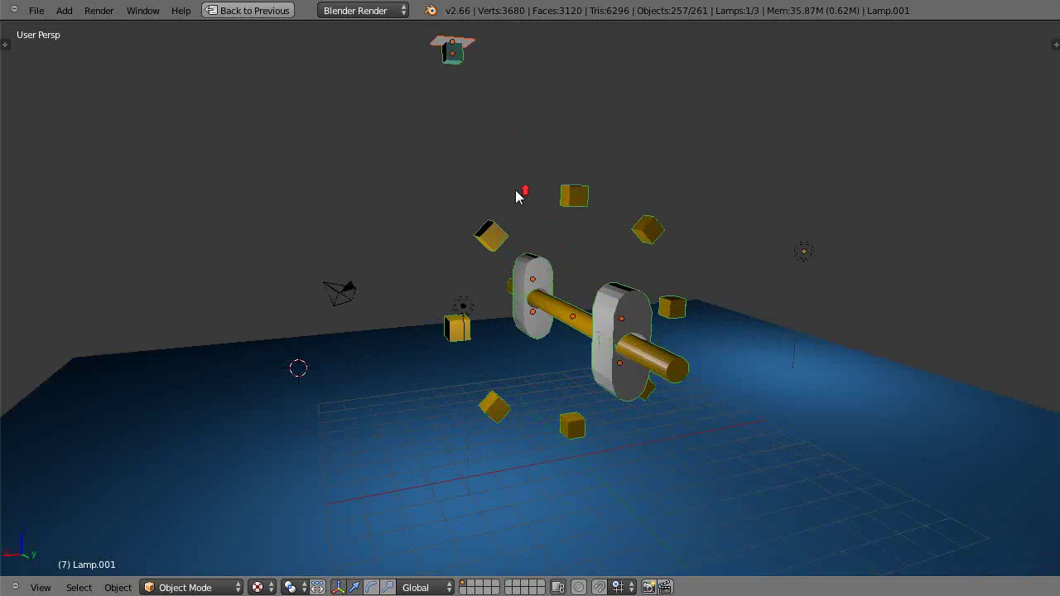
# Step: Inspect the axle, its two slotted supports and the surrounding ring of orange cubes from the side and front
pyautogui.moveTo(471, 348); pyautogui.dragTo(577, 367, button='middle')
pyautogui.scroll(3, 578, 367)
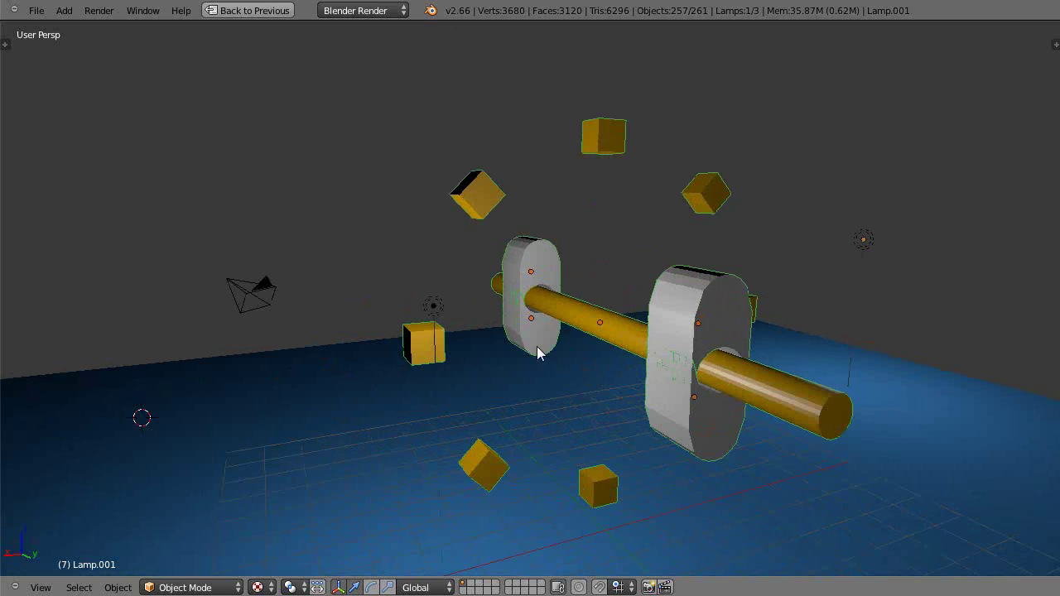
pyautogui.moveTo(707, 379); pyautogui.dragTo(644, 411, button='middle')
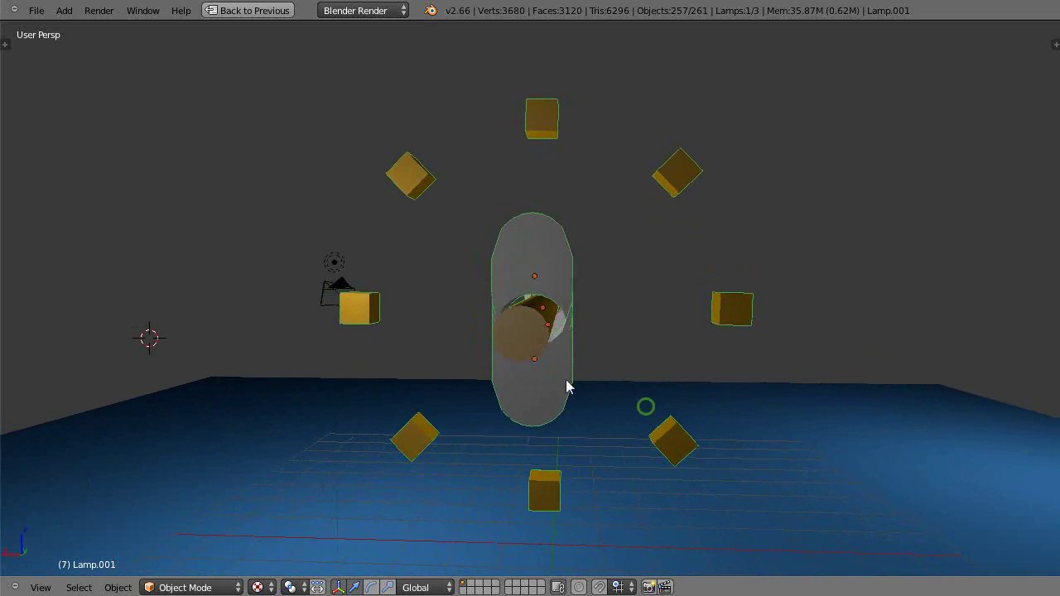
pyautogui.scroll(5, 566, 381)
pyautogui.moveTo(563, 396); pyautogui.dragTo(590, 395, button='middle')
pyautogui.scroll(-5, 562, 391)
pyautogui.press('KP_Decimal')
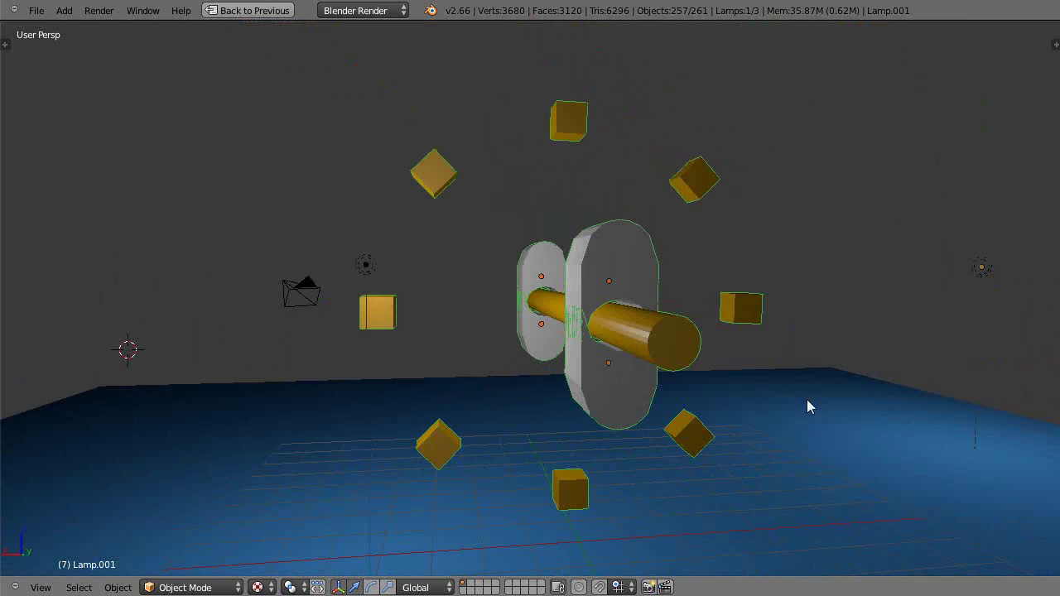
pyautogui.moveTo(524, 418); pyautogui.dragTo(532, 440, button='middle')
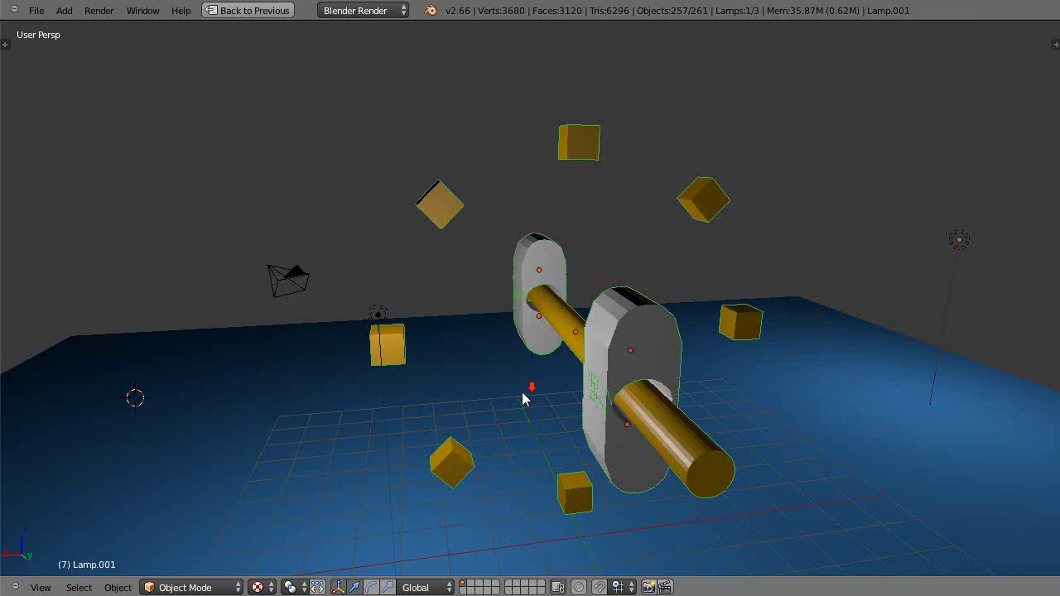
pyautogui.moveTo(525, 398); pyautogui.dragTo(502, 374, button='middle')
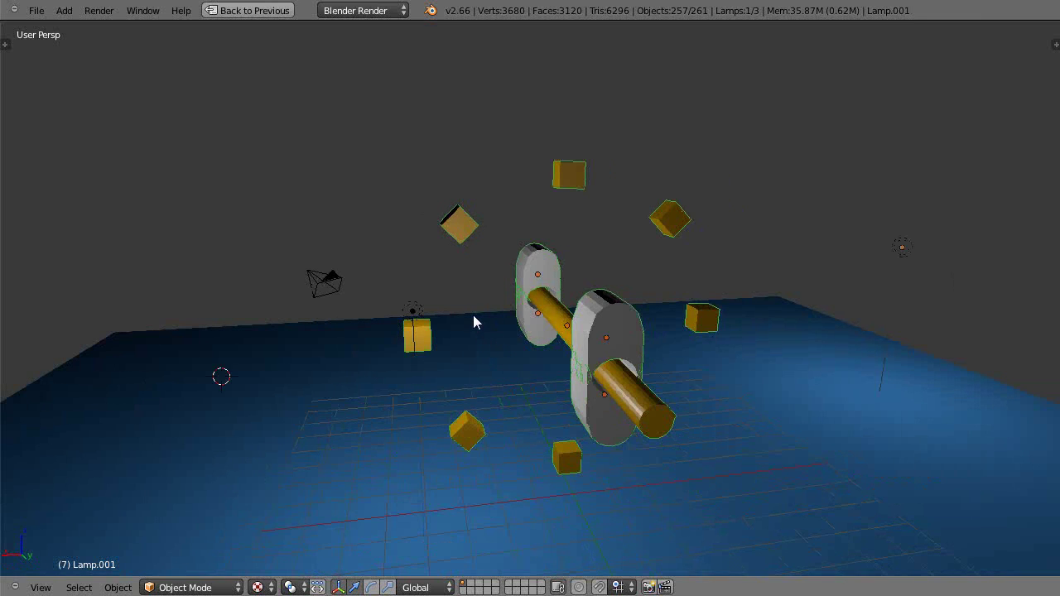
# Step: Select the lowest teal cube in the column above the axle assembly
pyautogui.scroll(-4, 475, 322)
pyautogui.moveTo(444, 298); pyautogui.dragTo(463, 308, button='middle')
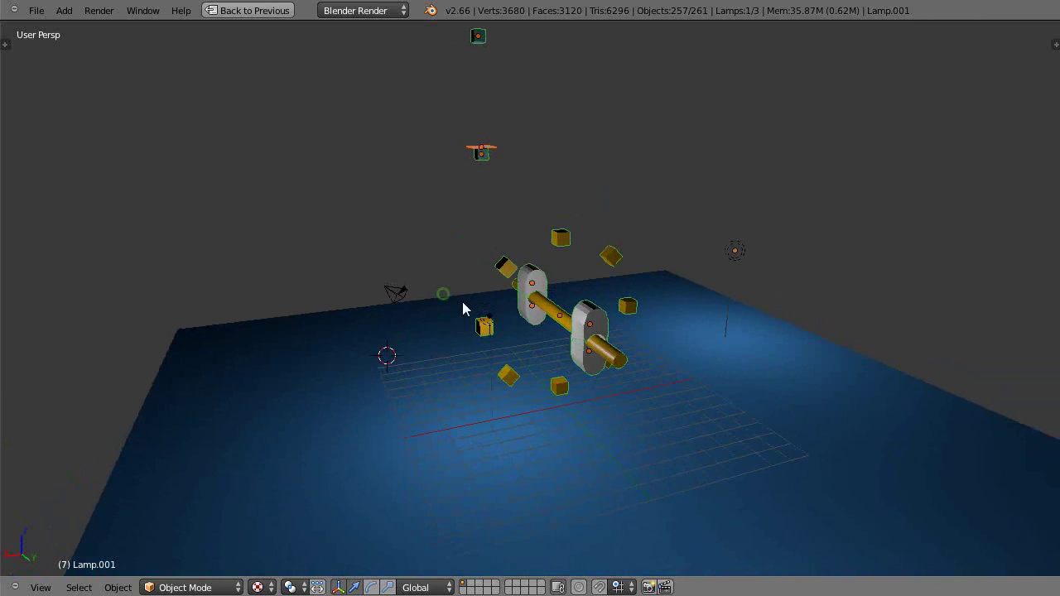
pyautogui.rightClick(477, 159)
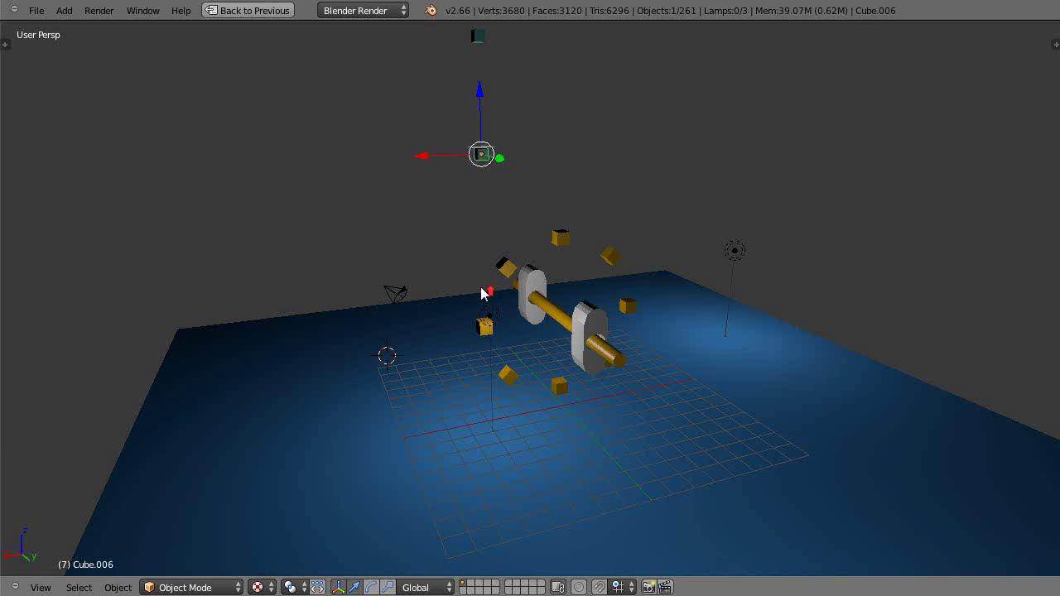
# Step: Examine how the column of teal cubes is placed relative to the ring of orange cubes, the axle and the floor
pyautogui.scroll(2, 482, 294)
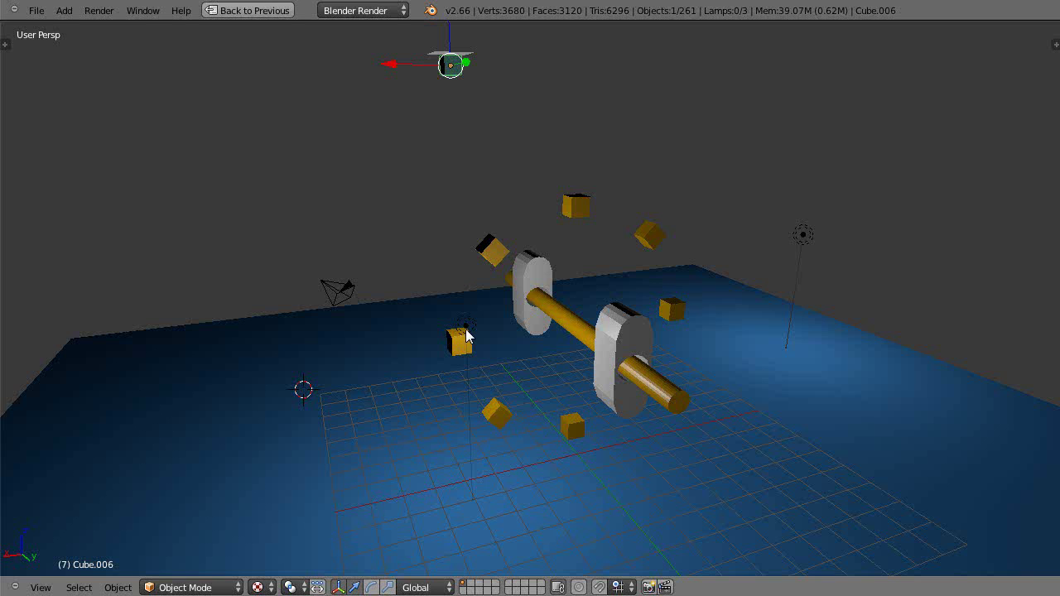
pyautogui.scroll(3, 645, 389)
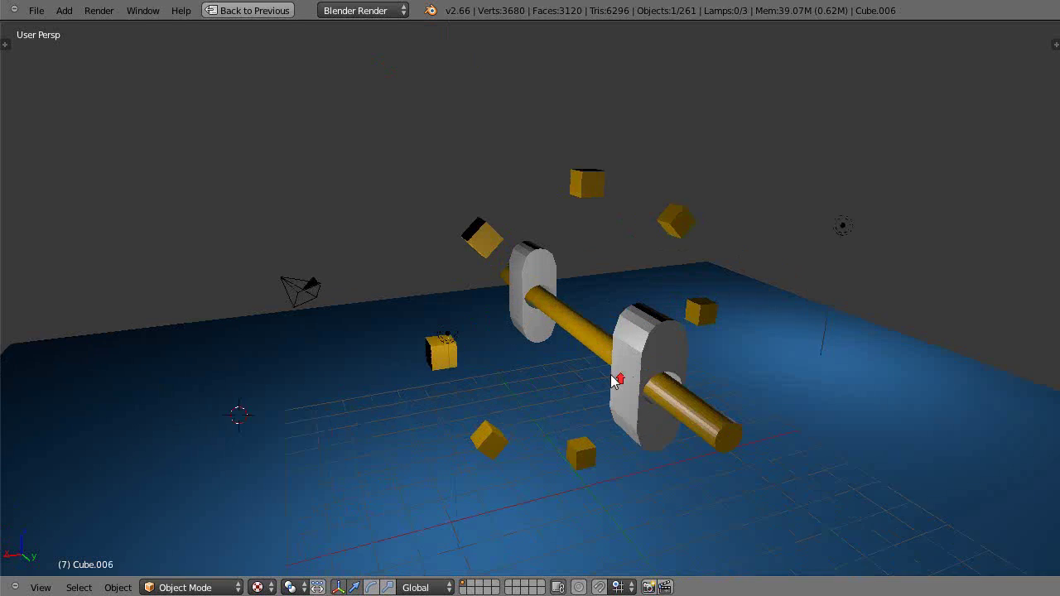
pyautogui.moveTo(592, 385); pyautogui.dragTo(589, 386, button='middle')
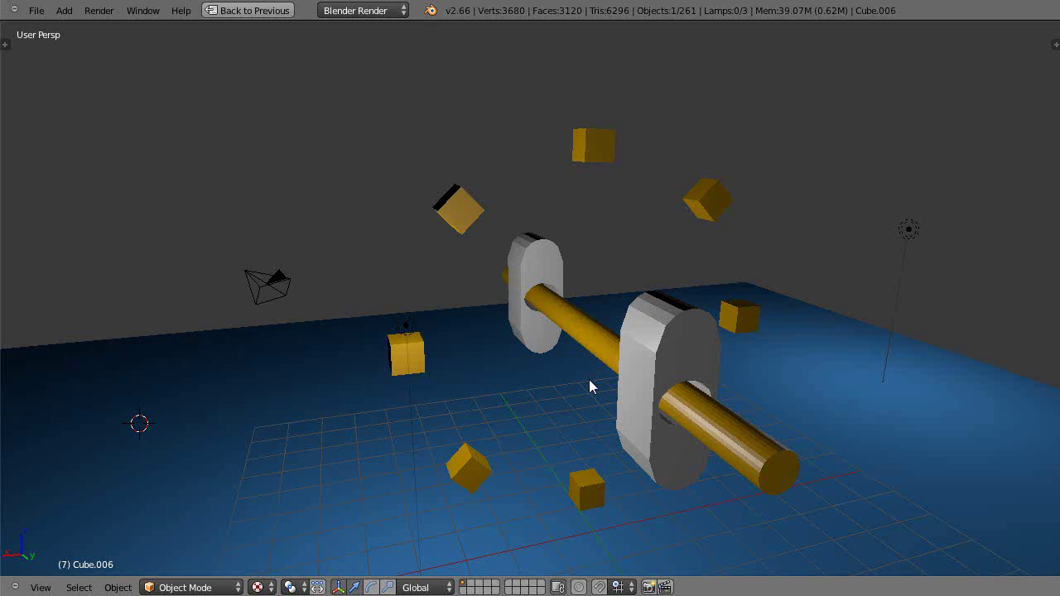
pyautogui.scroll(-8, 551, 314)
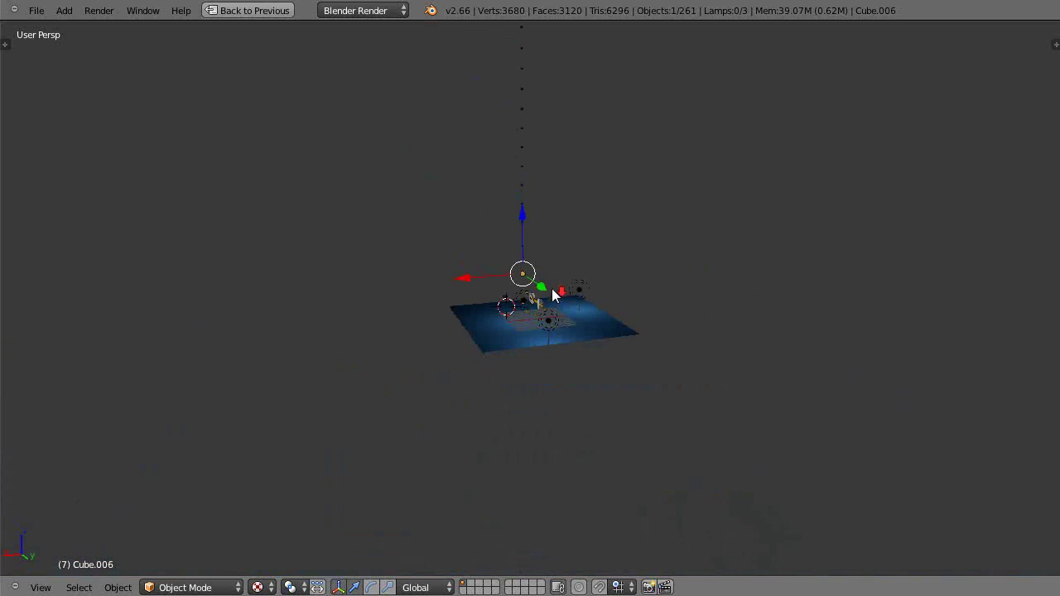
pyautogui.scroll(8, 535, 342)
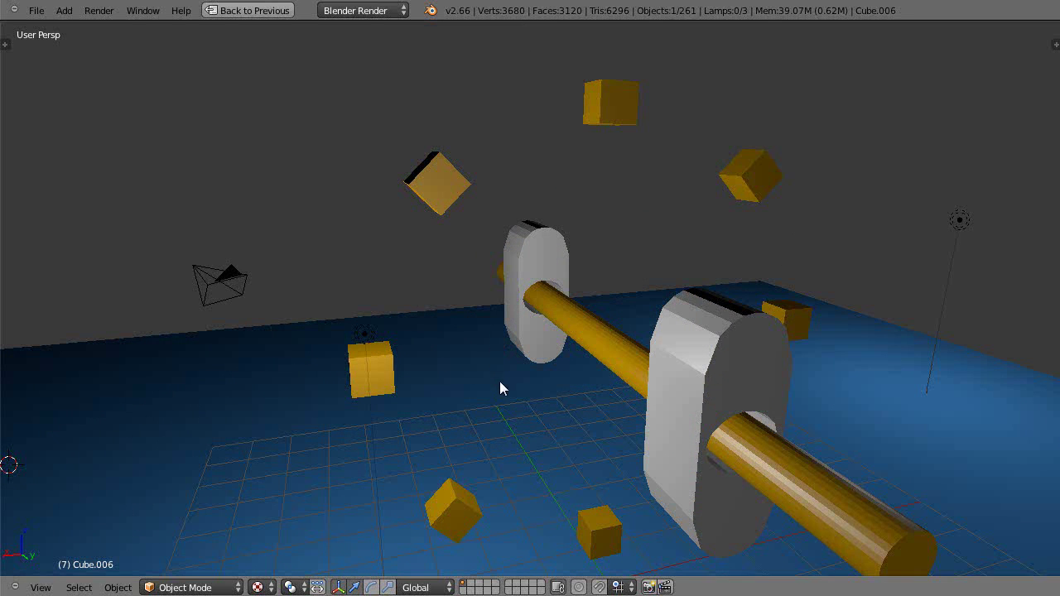
pyautogui.scroll(-2, 499, 385)
pyautogui.moveTo(507, 393); pyautogui.dragTo(466, 332, button='middle')
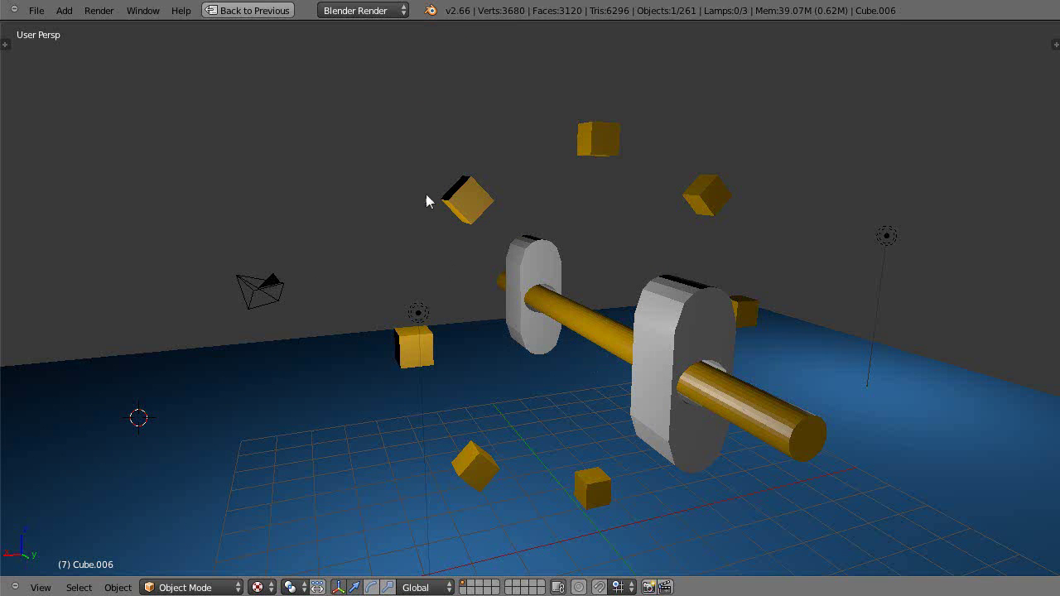
pyautogui.scroll(-6, 397, 235)
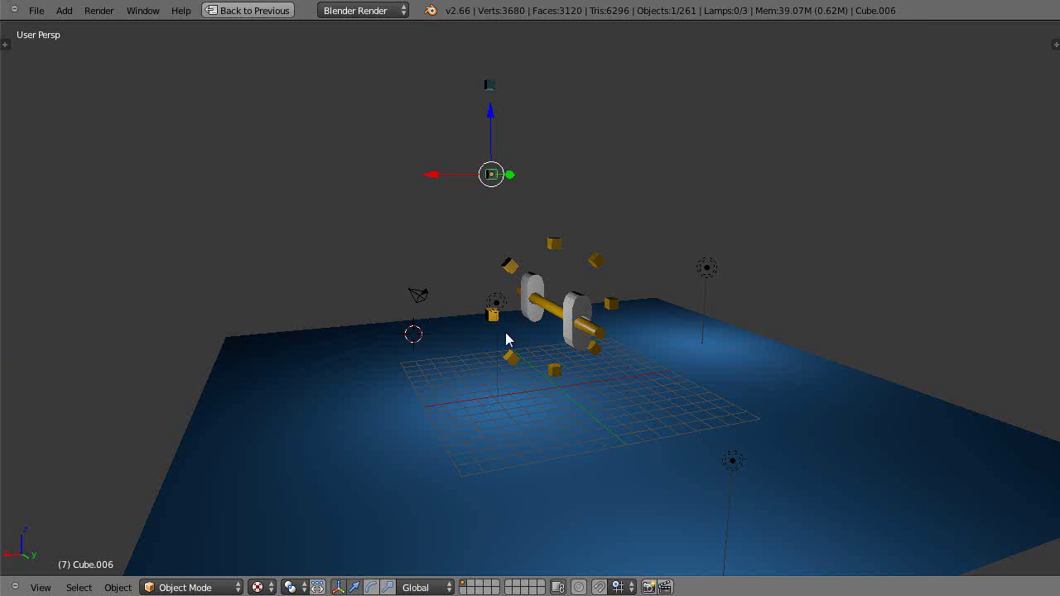
pyautogui.scroll(2, 517, 349)
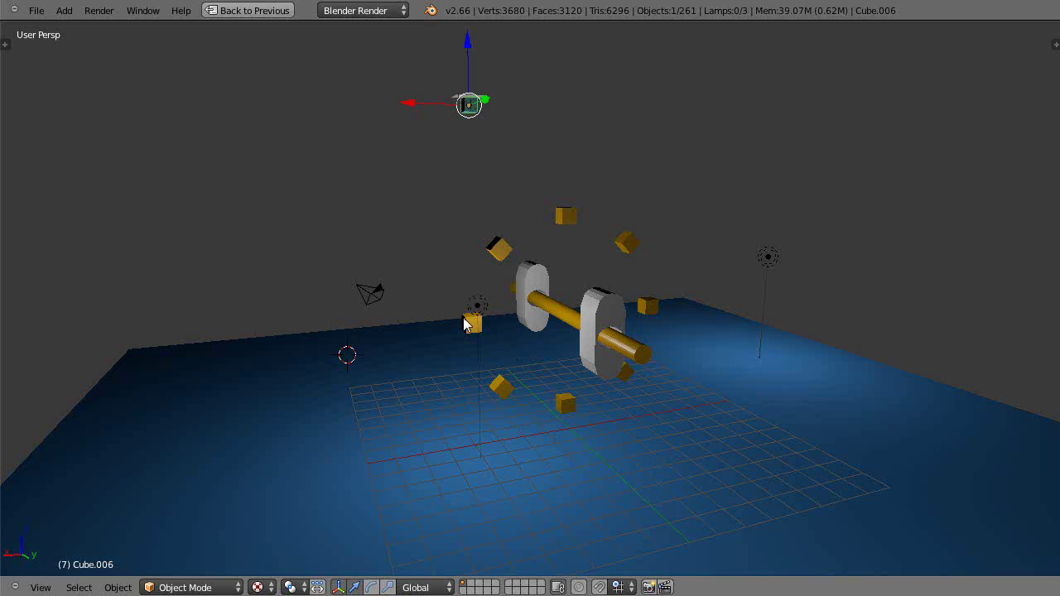
pyautogui.scroll(3, 479, 320)
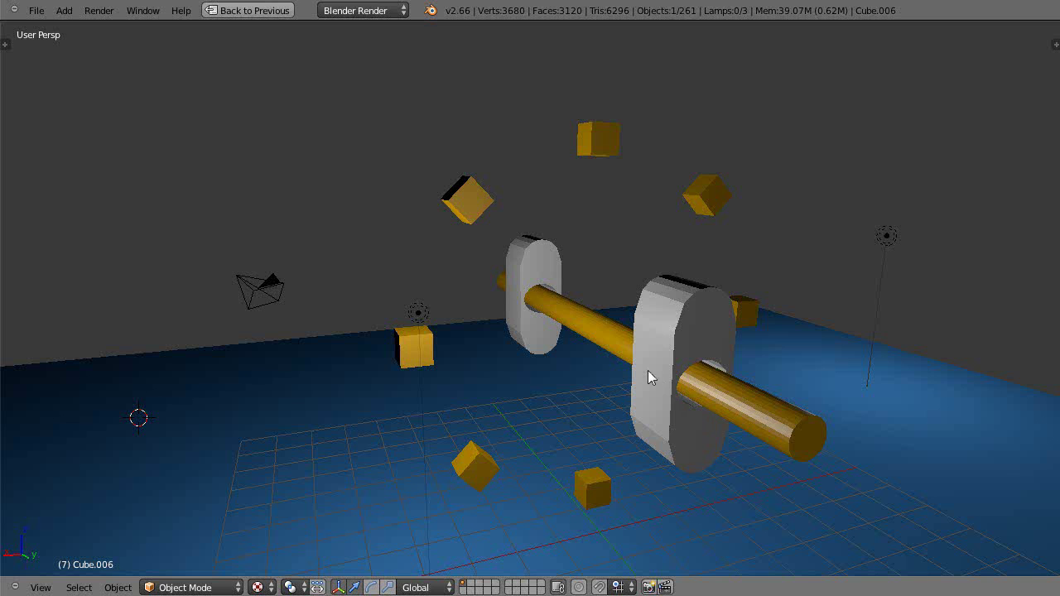
pyautogui.moveTo(585, 366); pyautogui.dragTo(612, 358, button='middle')
pyautogui.scroll(-3, 611, 362)
pyautogui.scroll(5, 613, 362)
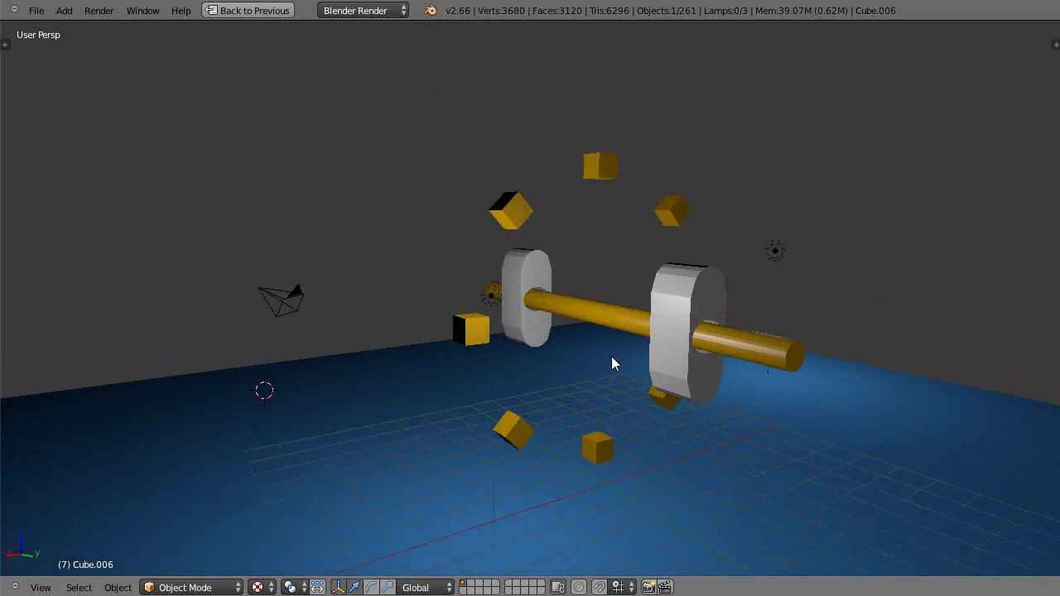
pyautogui.scroll(-2, 612, 362)
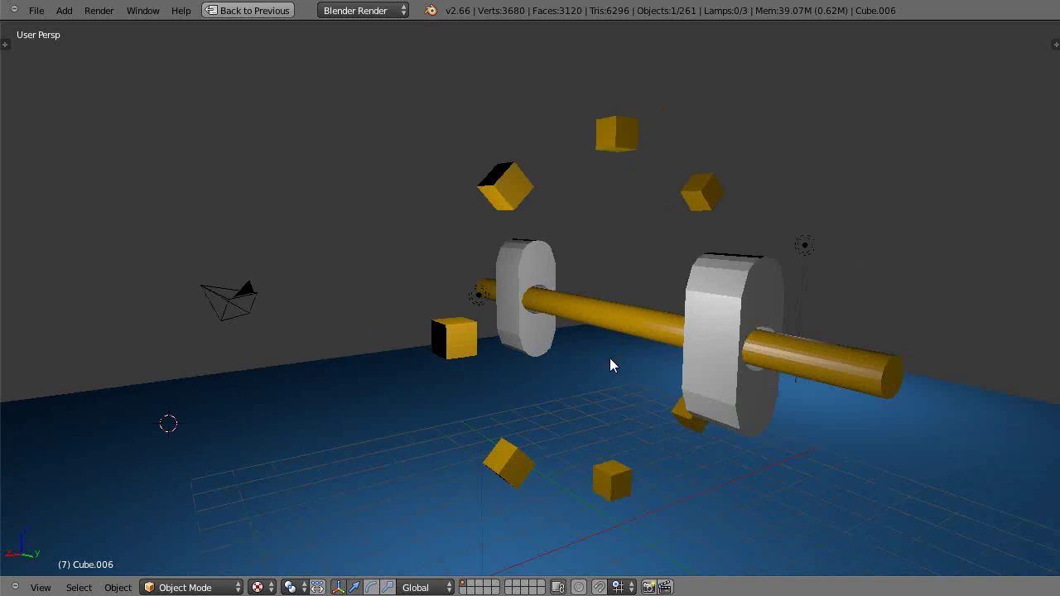
# Step: Play the animation in the viewport and watch the teal cubes fall onto the rotating wheel from several angles
pyautogui.scroll(-3, 806, 501)
pyautogui.moveTo(806, 500); pyautogui.dragTo(719, 486, button='middle')
pyautogui.scroll(1, 717, 485)
pyautogui.hotkey('alt', 'a')
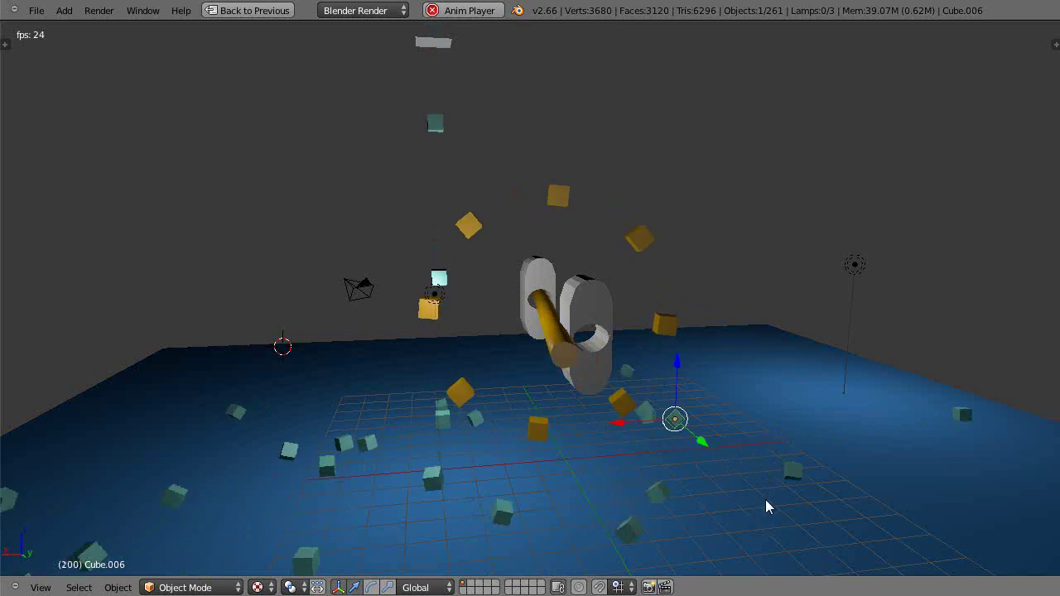
pyautogui.scroll(1, 764, 501)
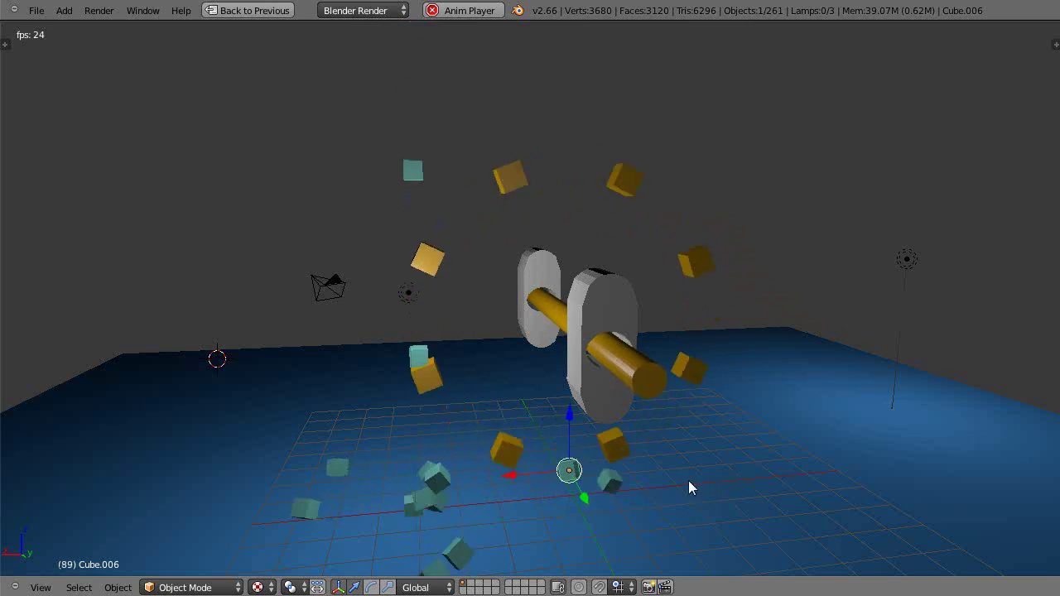
pyautogui.moveTo(631, 503); pyautogui.dragTo(659, 501, button='middle')
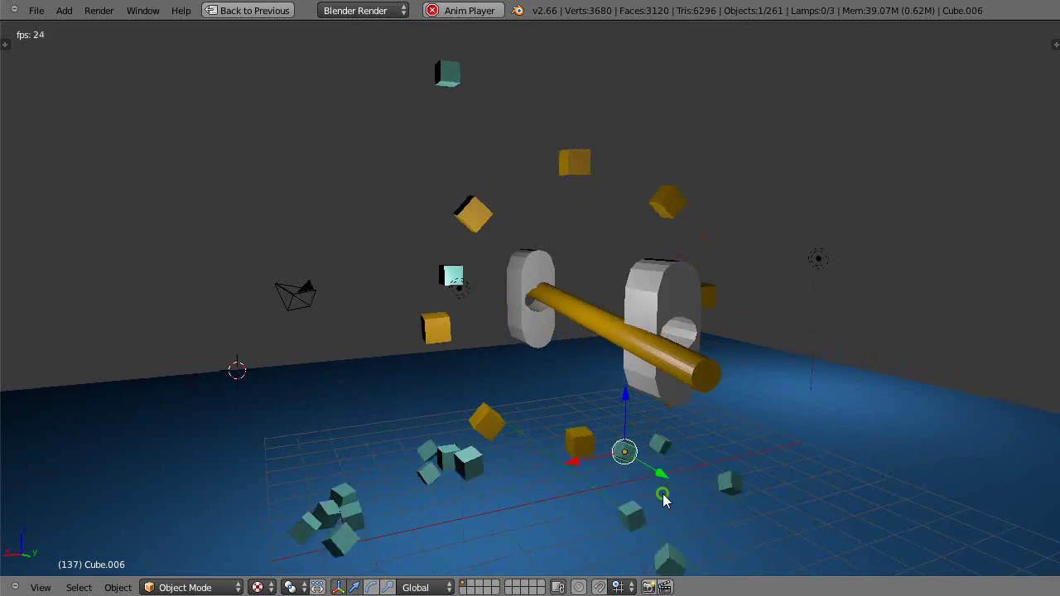